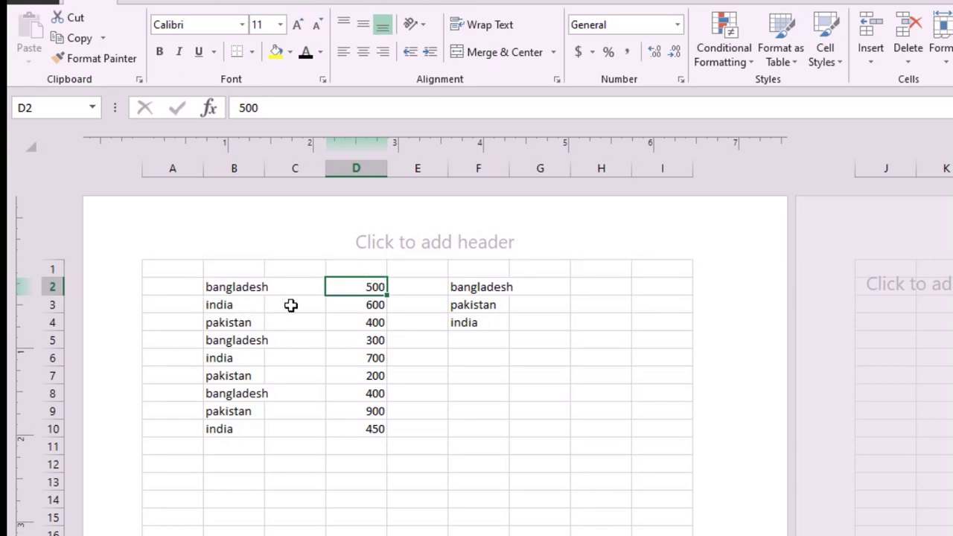
Step: Fill cells D2, D5 and D8 (bangladesh values 500, 300, 400) red
left_click(290, 52)
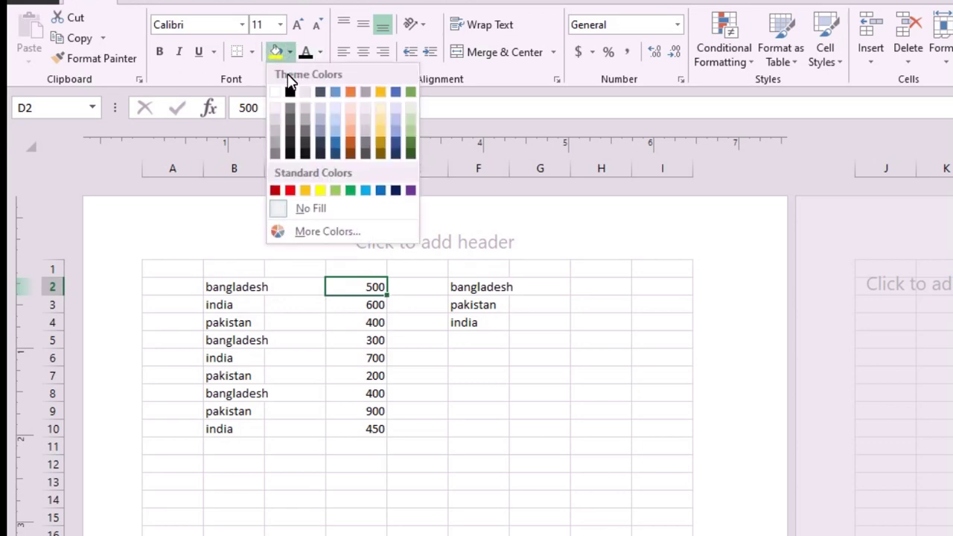
left_click(297, 191)
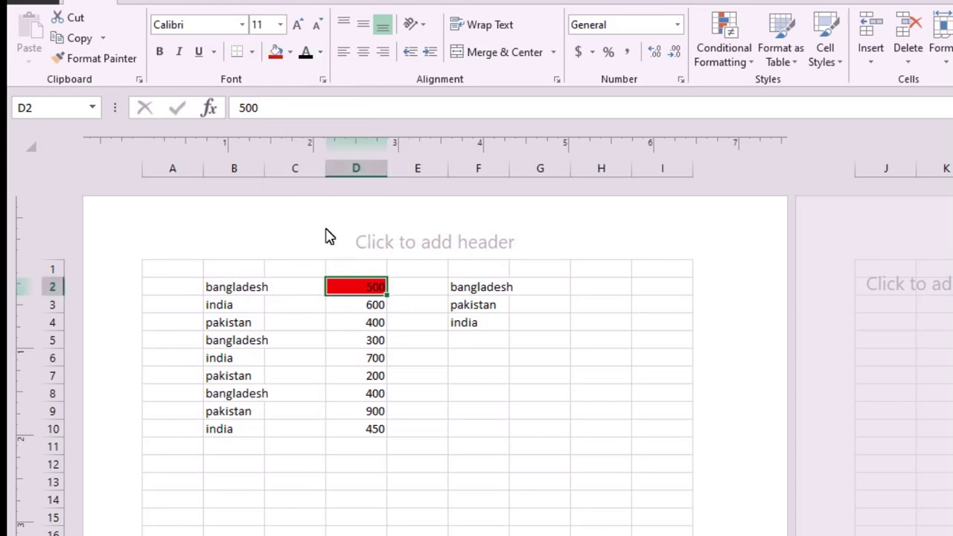
left_click(368, 344)
left_click(277, 52)
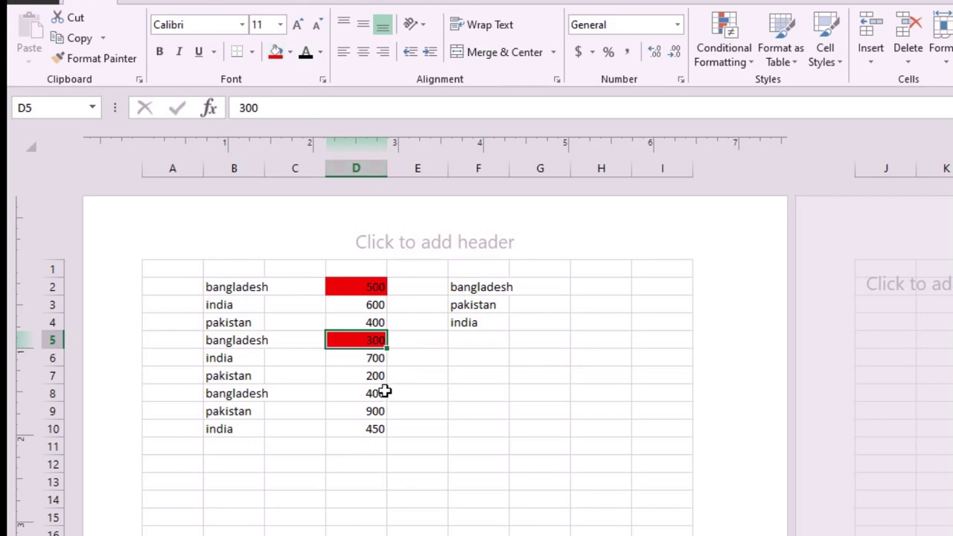
left_click(382, 397)
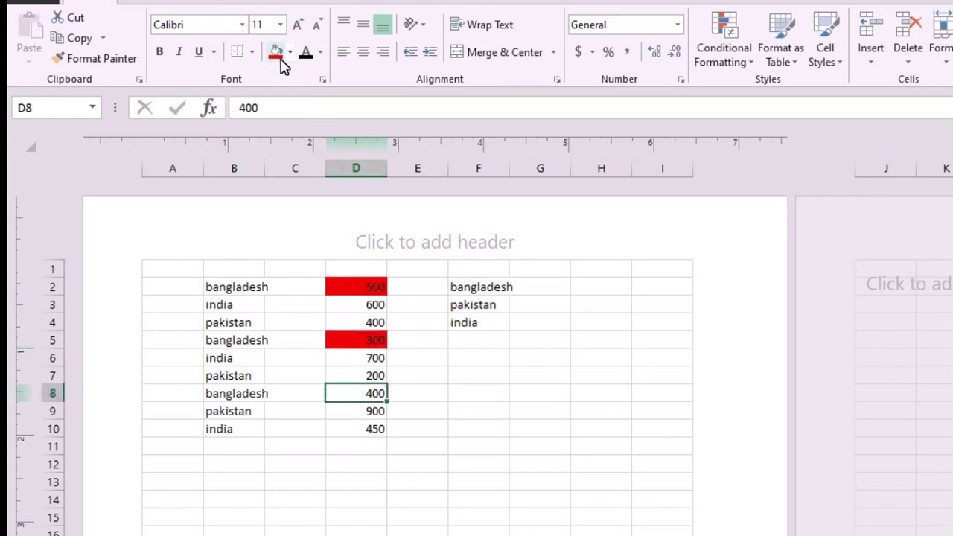
left_click(277, 56)
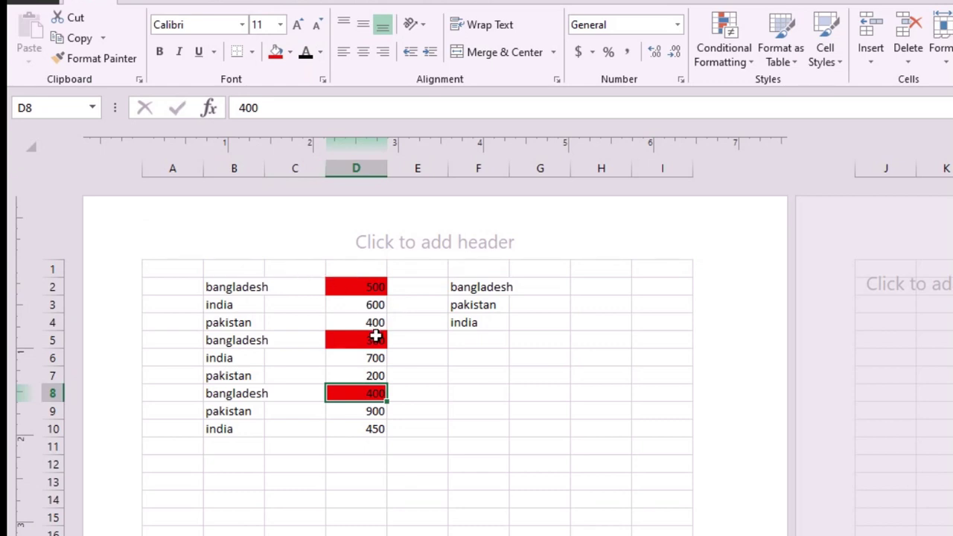
left_click(564, 292)
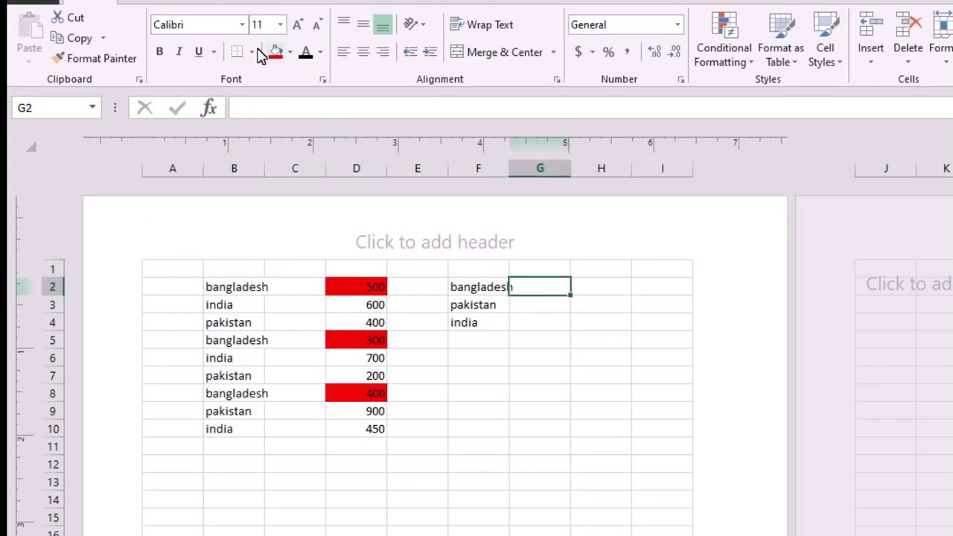
Step: Fill G2 red and begin a SUMIFS formula in it via the =sumi autocomplete
left_click(275, 54)
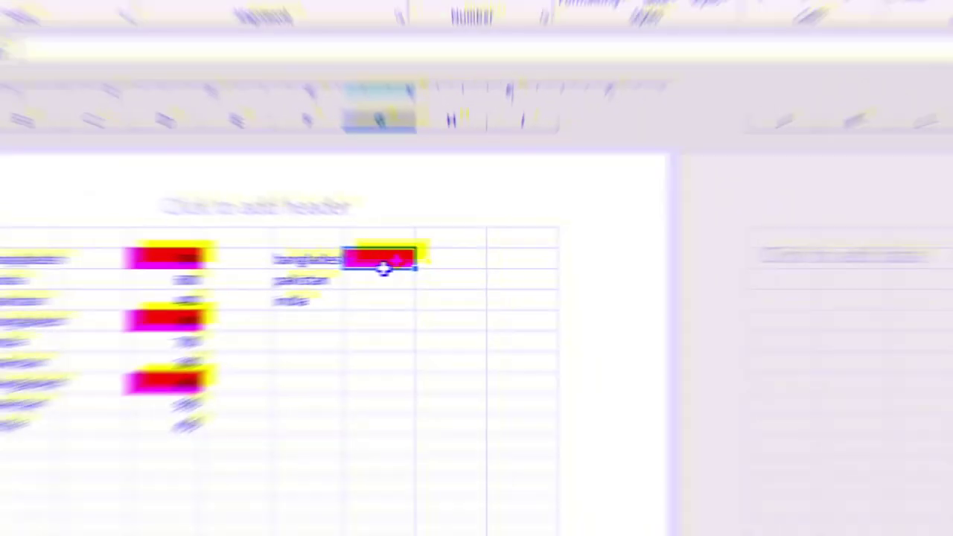
type("=")
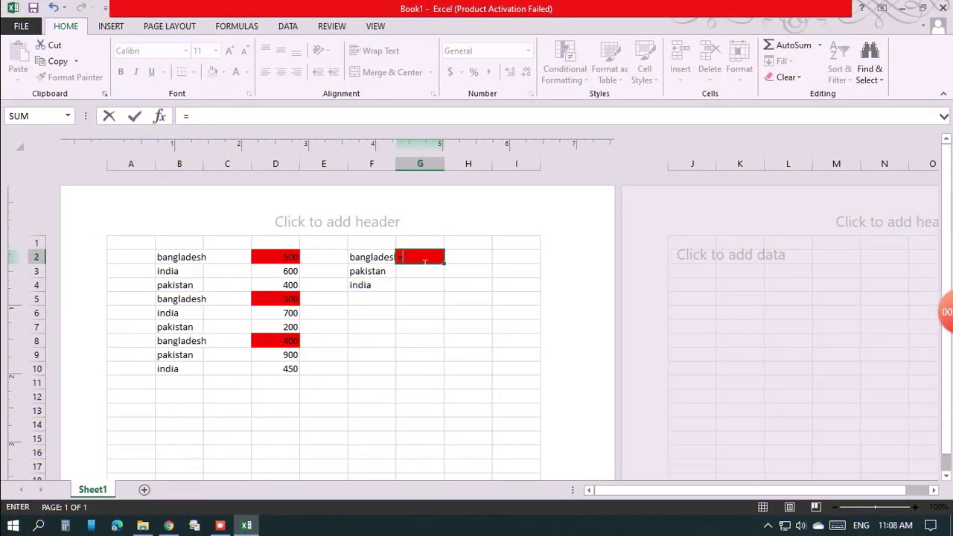
type("su")
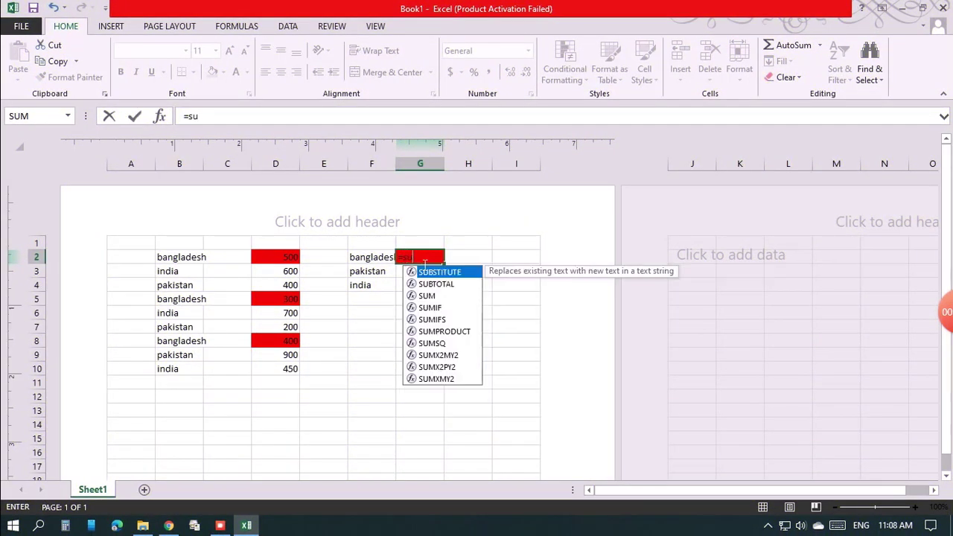
type("mi")
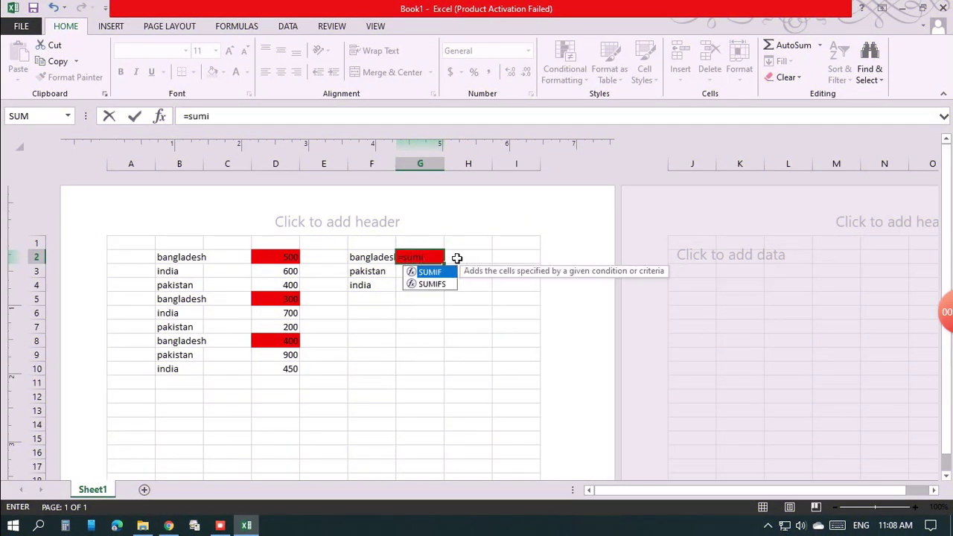
double_click(441, 286)
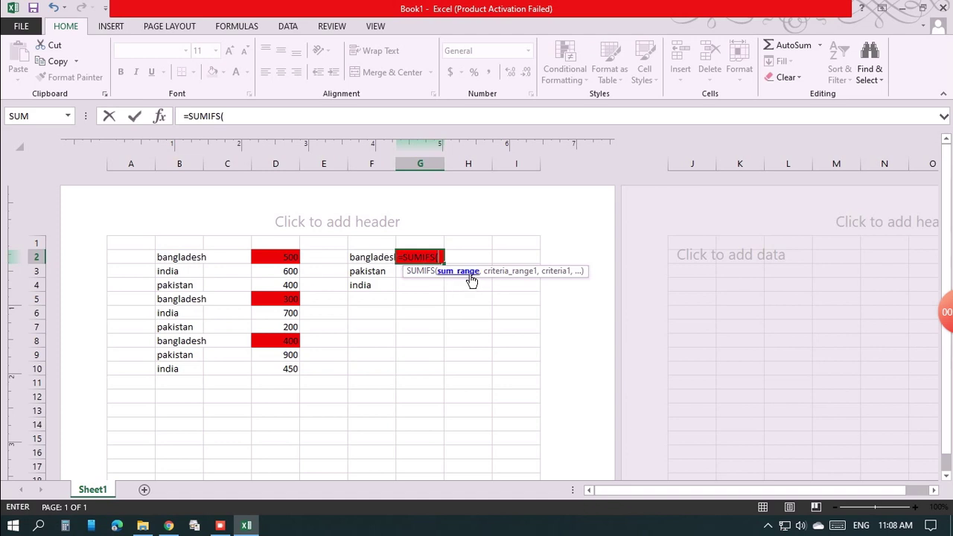
Step: Finish G2 as =SUMIFS(D2:D10,B2:B10,F2), giving the bangladesh total 1200
left_click_drag(290, 261, 293, 374)
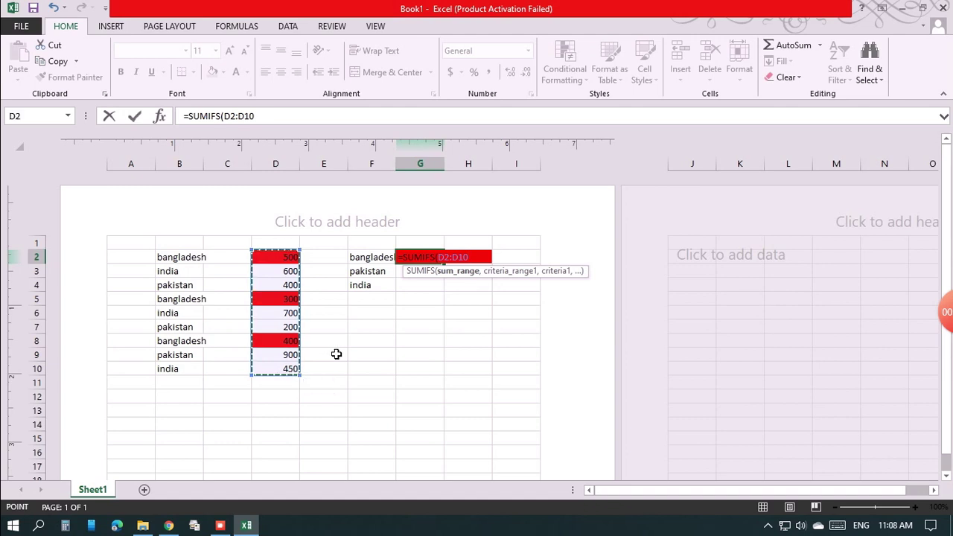
type(",")
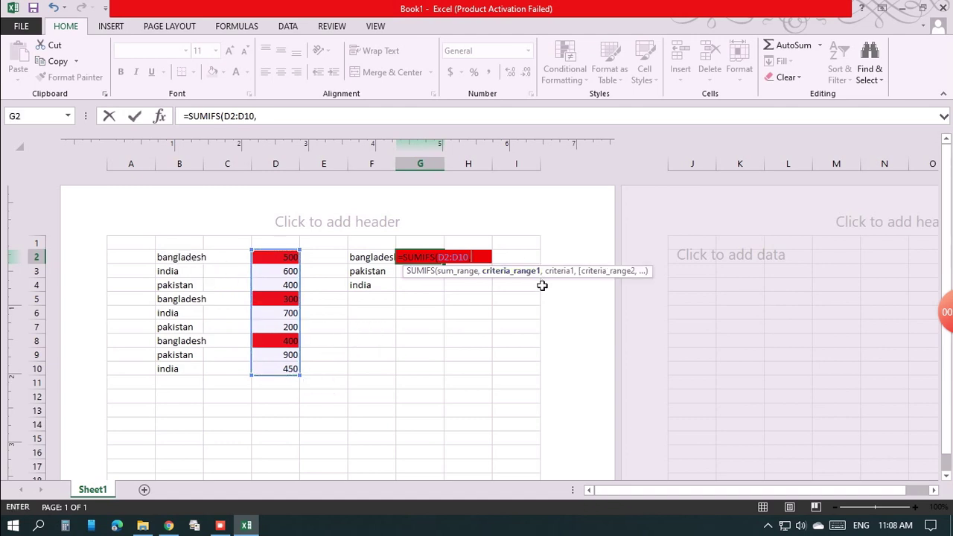
left_click_drag(180, 259, 179, 368)
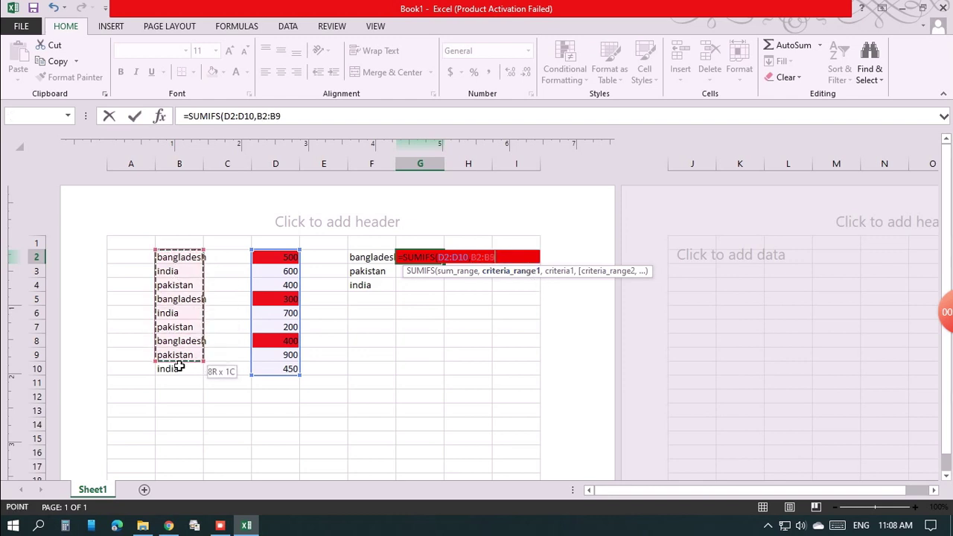
type(",")
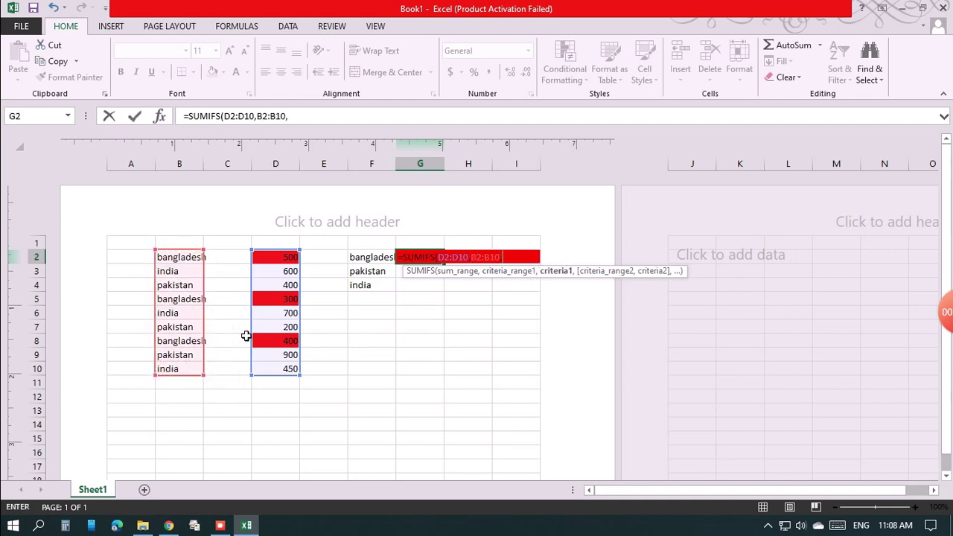
left_click(370, 260)
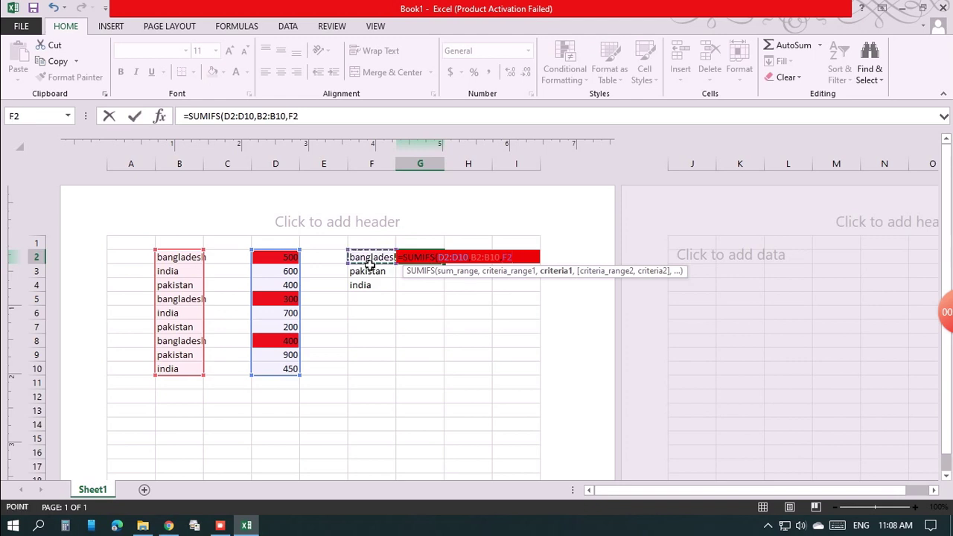
type(")")
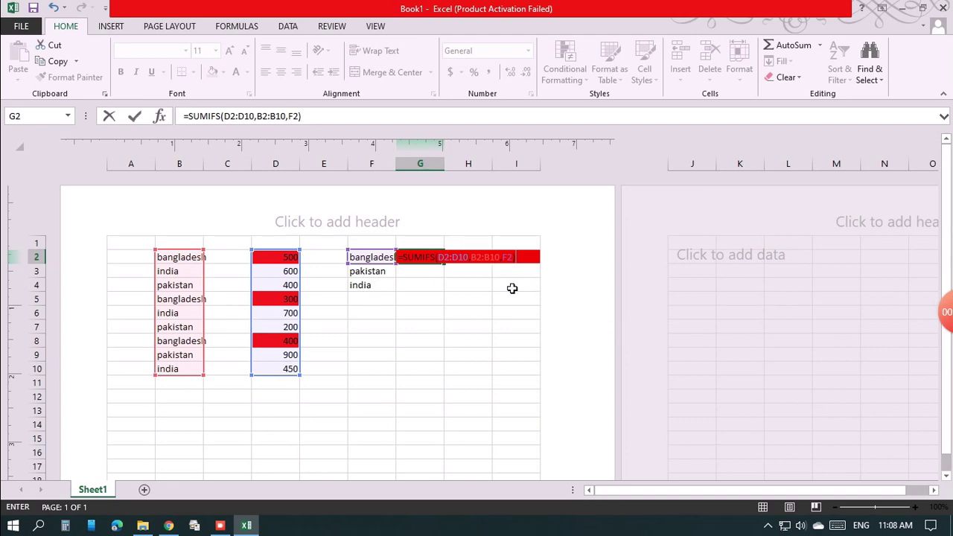
key("Return")
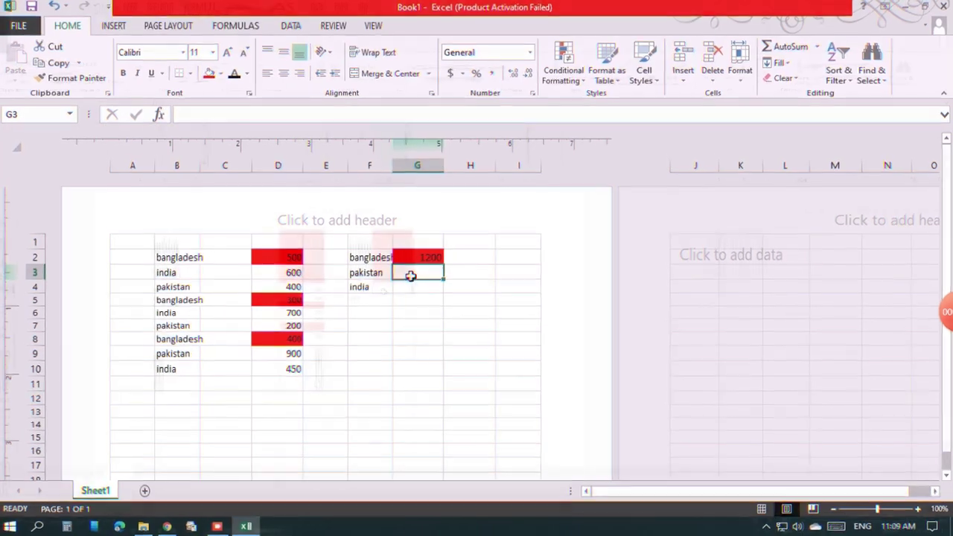
Step: Enter =SUMIFS(D2:D10,B2:B10,F3) in G3 for the pakistan total of 1500
type("=s")
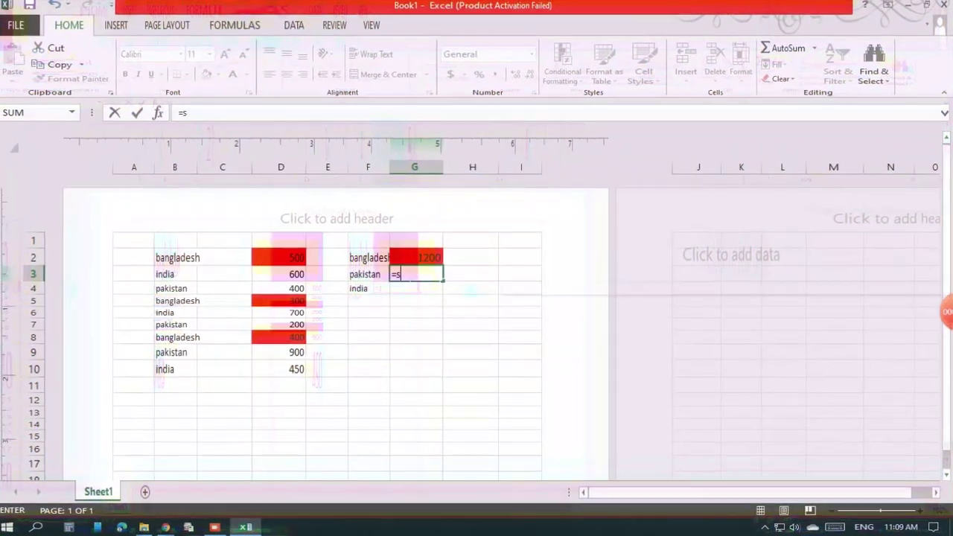
type("um")
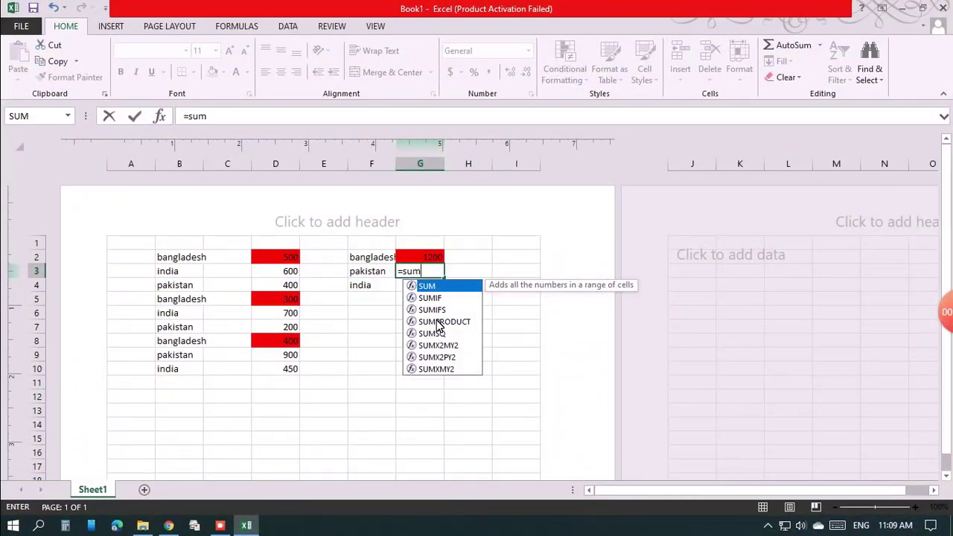
double_click(438, 310)
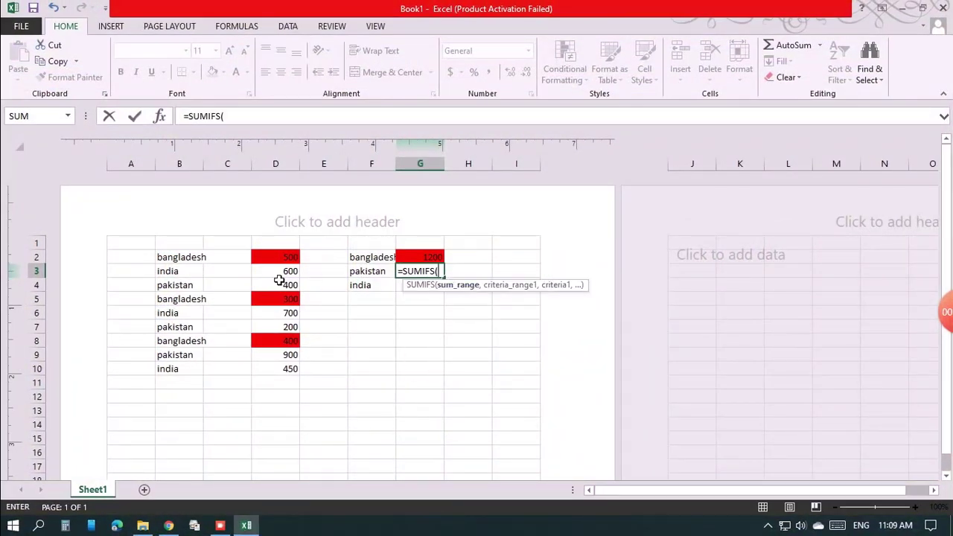
left_click_drag(281, 259, 278, 367)
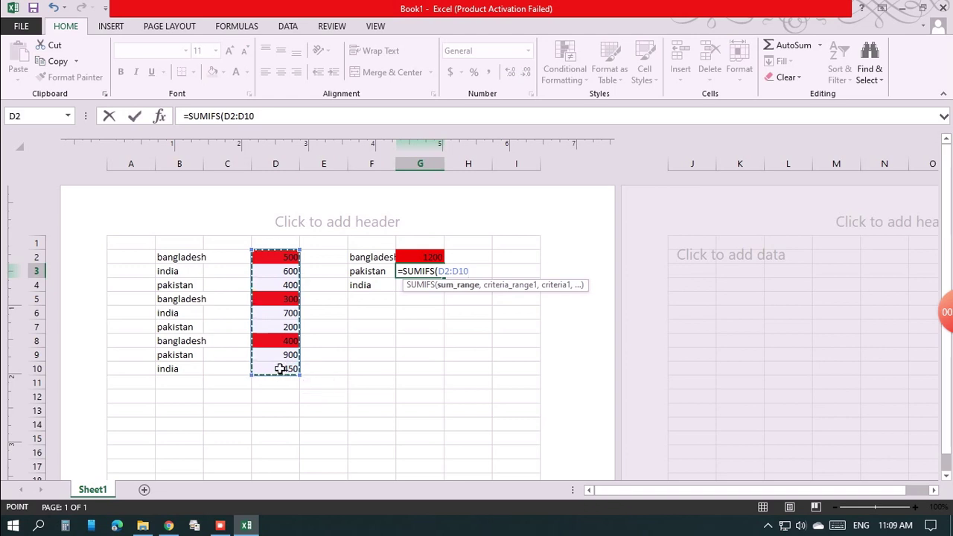
type(",")
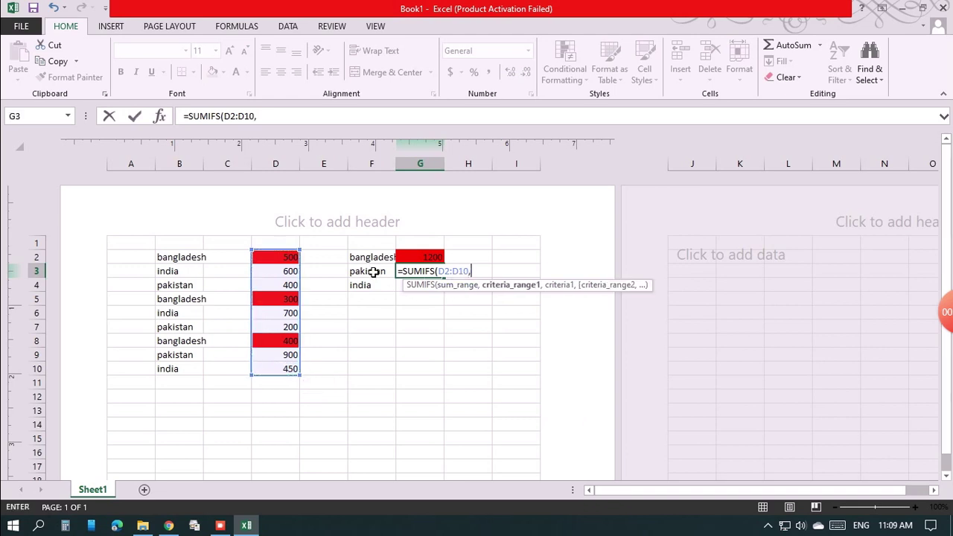
left_click_drag(183, 258, 186, 368)
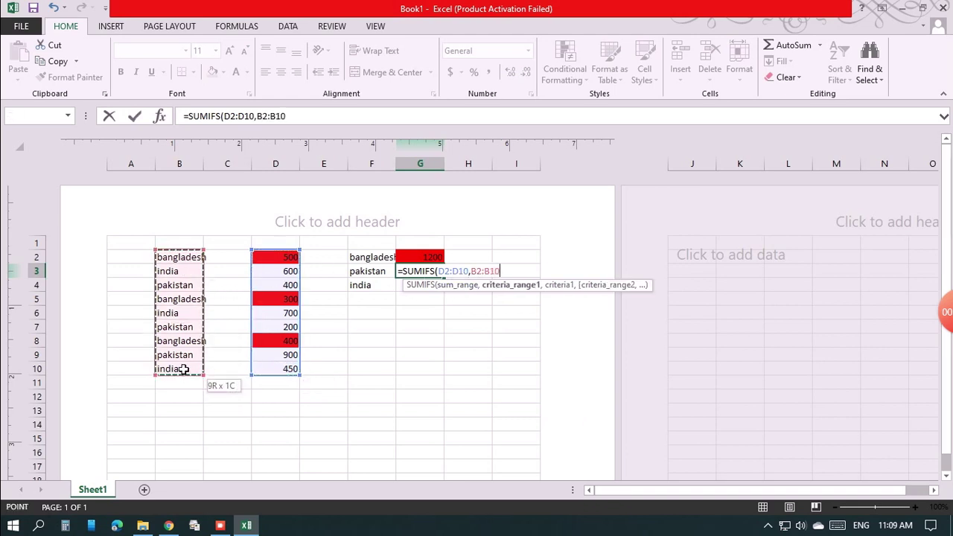
type(",")
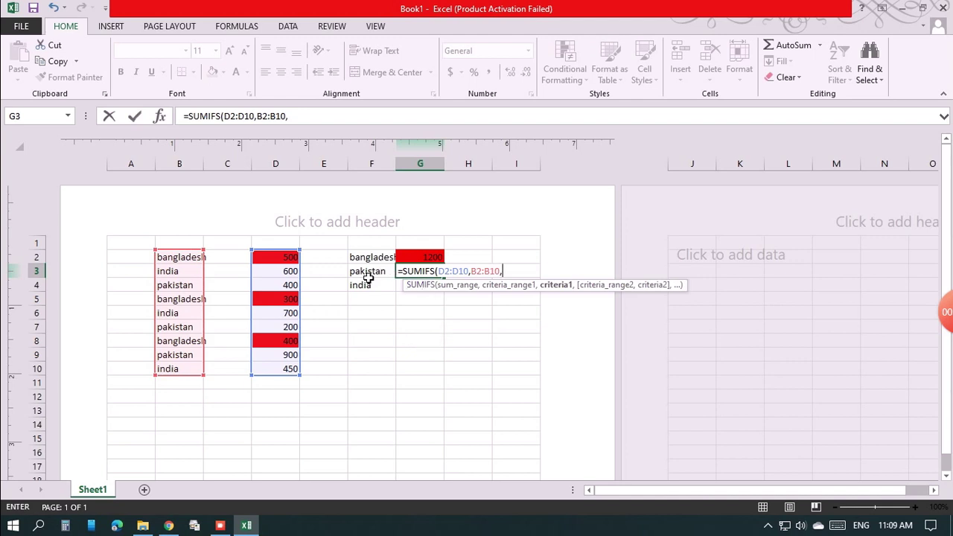
left_click(377, 273)
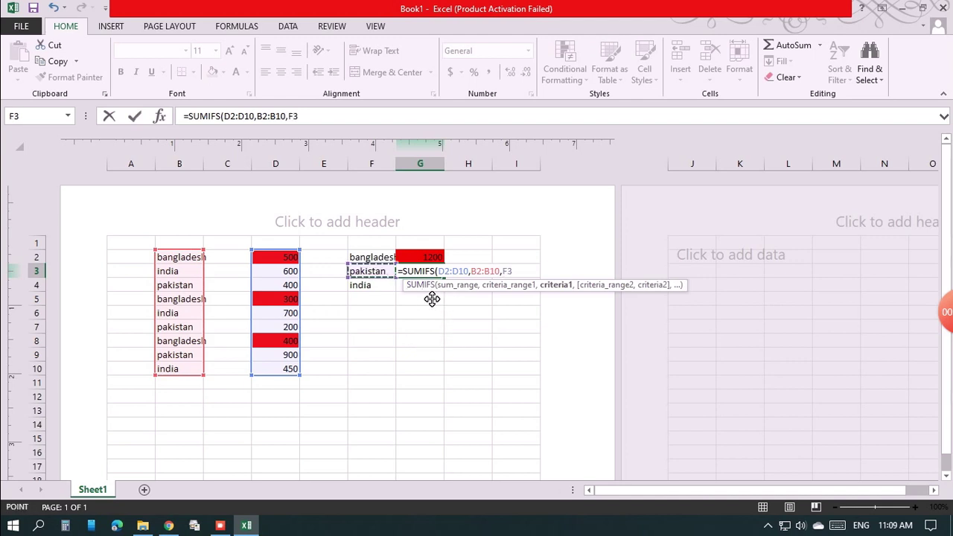
type(")")
key("Return")
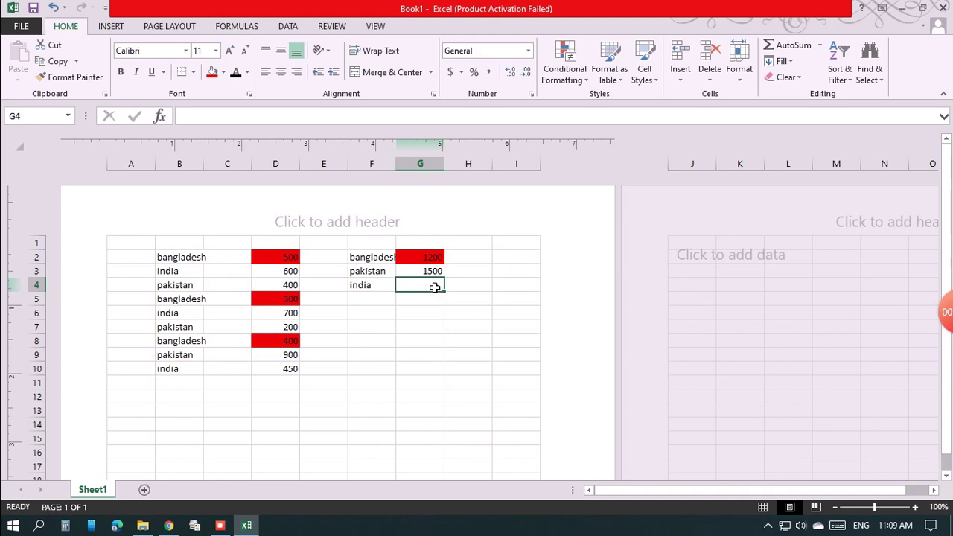
Step: Enter =SUMIFS(D2:D10,B2:B10,F4) in G4 for the india total of 1750
type("=s")
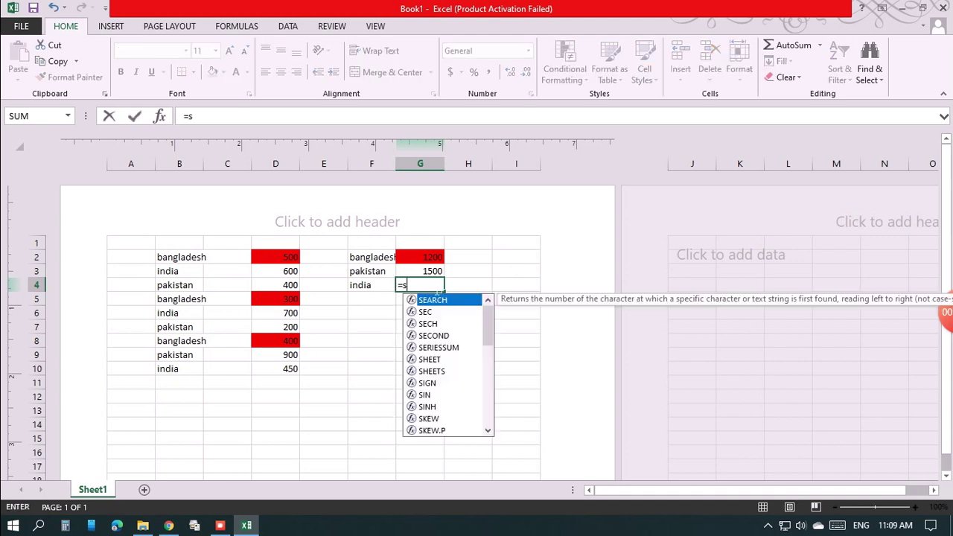
type("um")
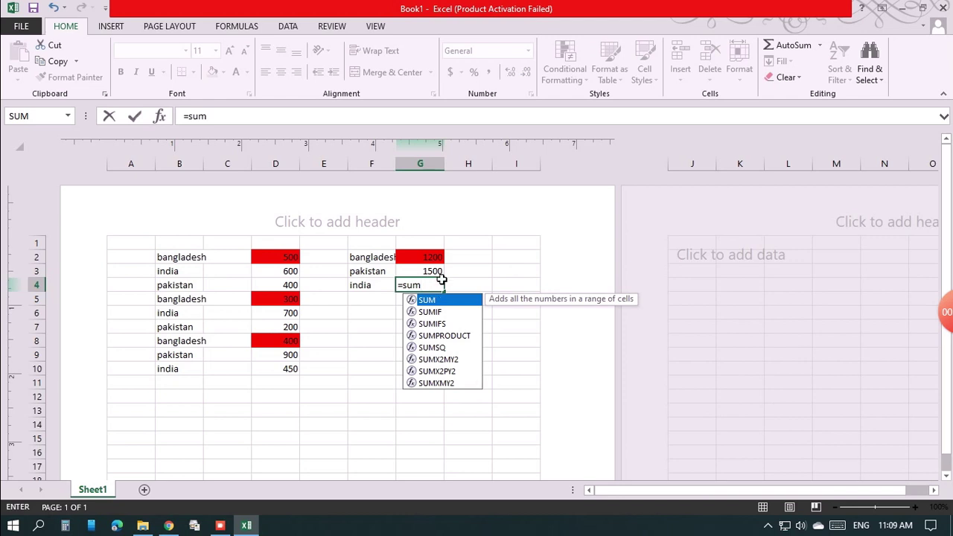
double_click(432, 323)
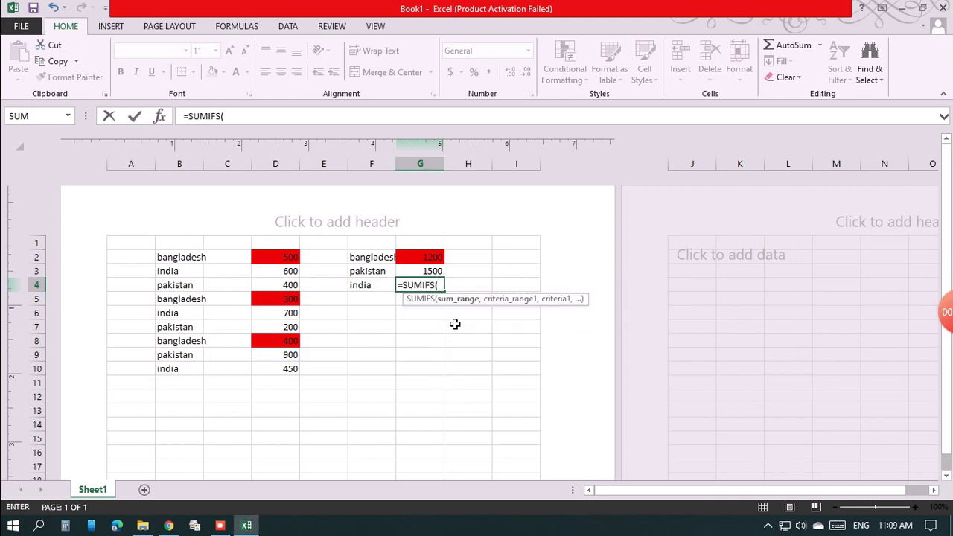
left_click_drag(298, 259, 297, 370)
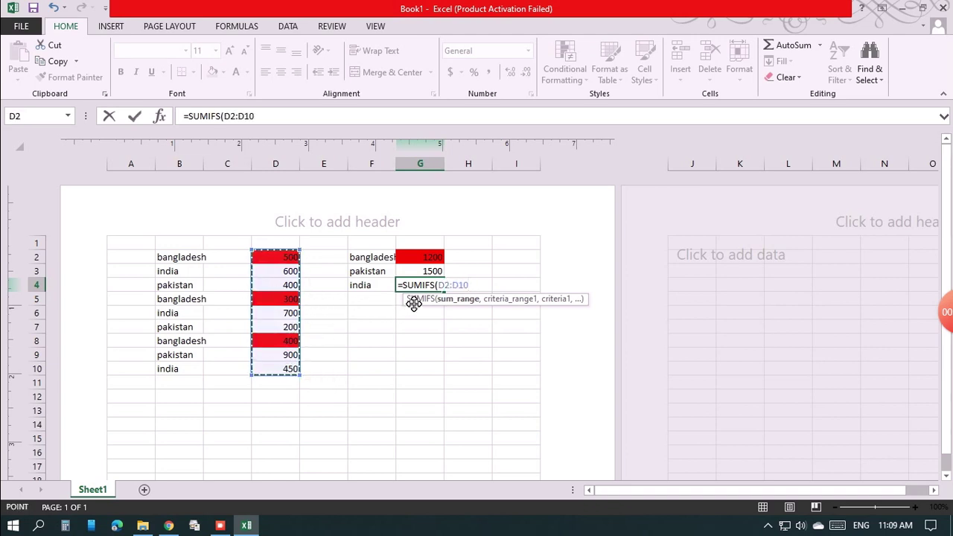
type(",")
left_click_drag(198, 257, 199, 367)
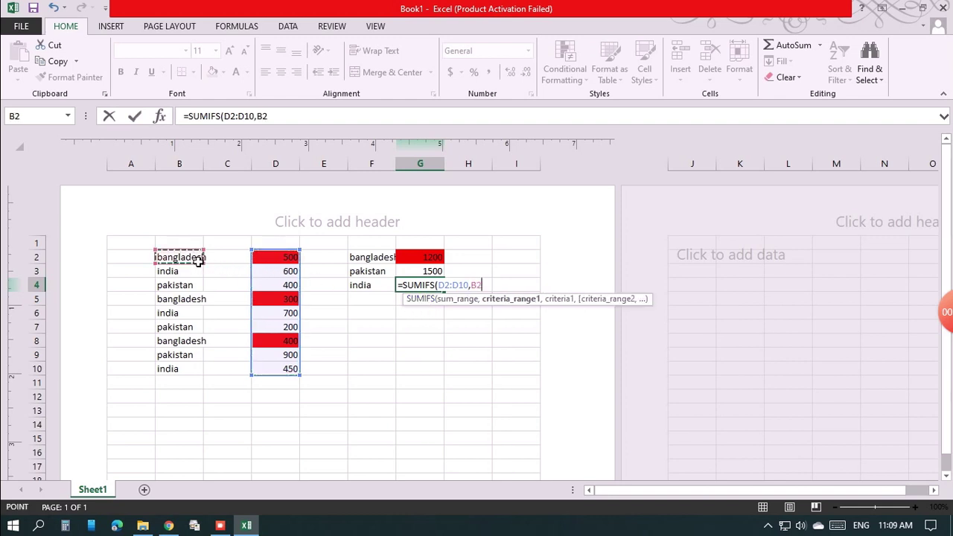
type(":B10,")
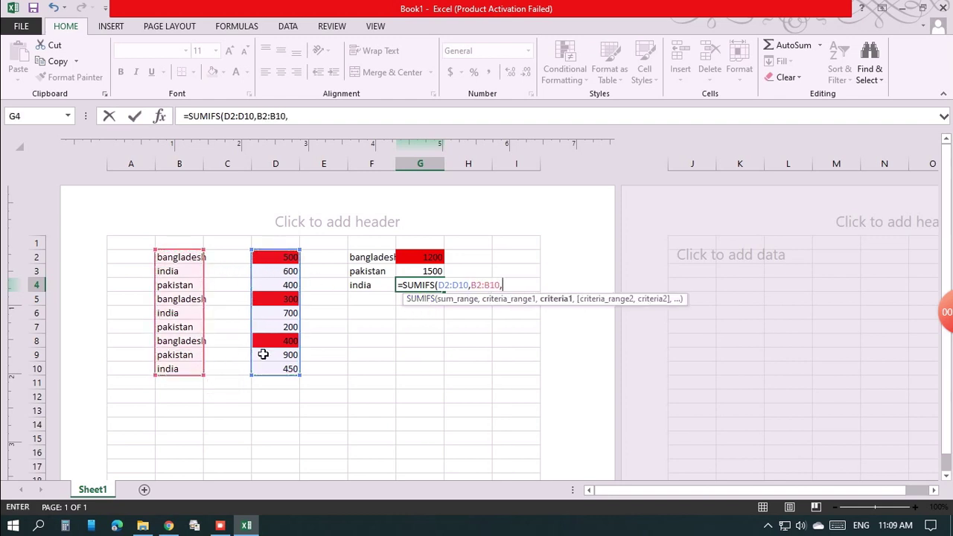
left_click(374, 291)
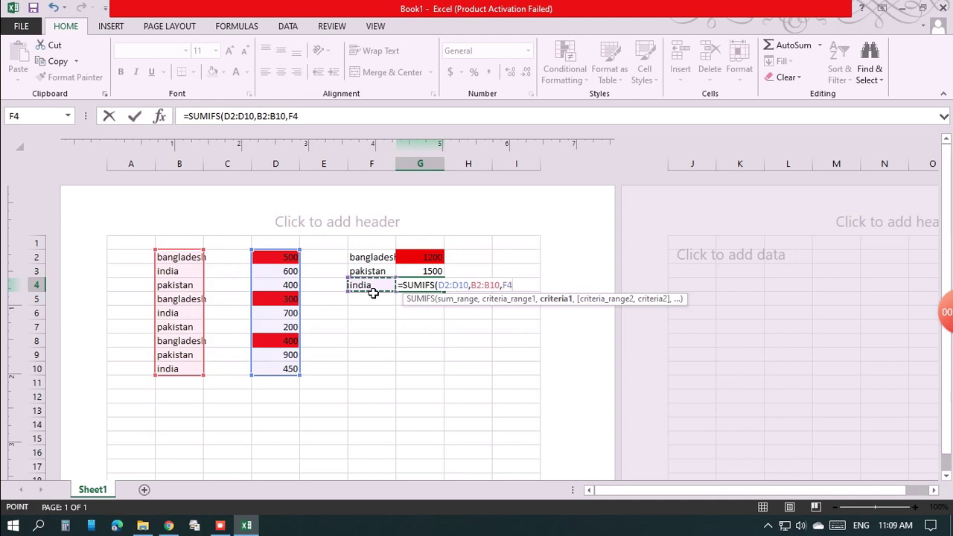
type(")")
key("Return")
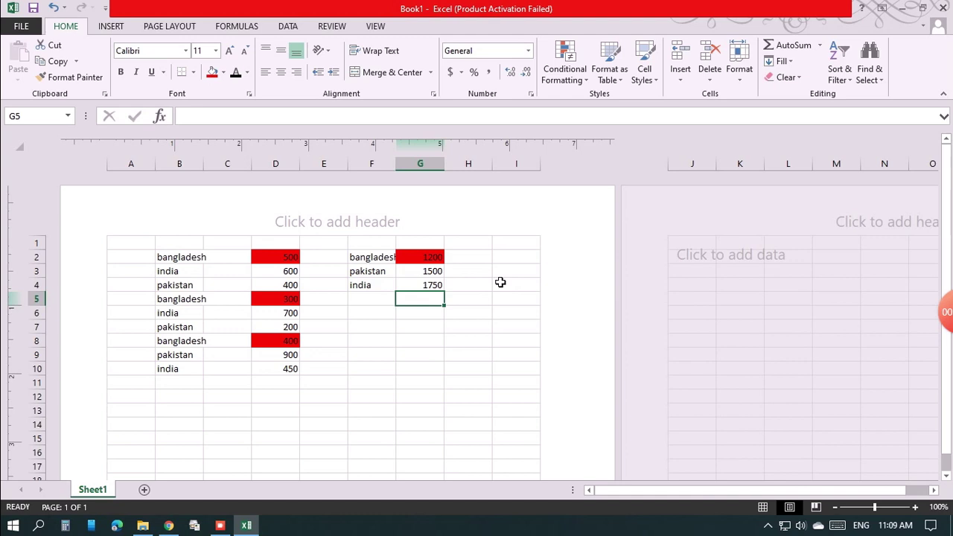
Step: Fill the india cells D3, D6, D10 and total G4 yellow
left_click(286, 274)
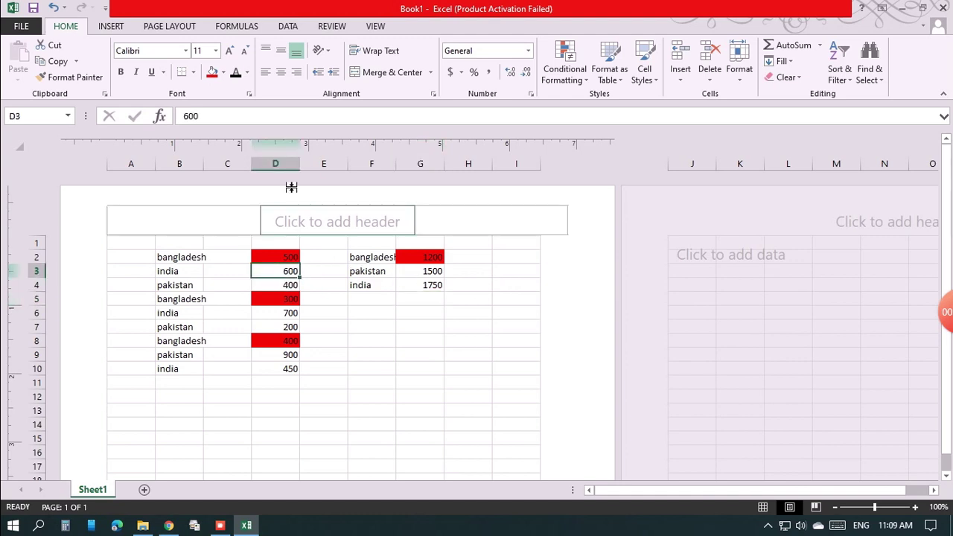
left_click(224, 72)
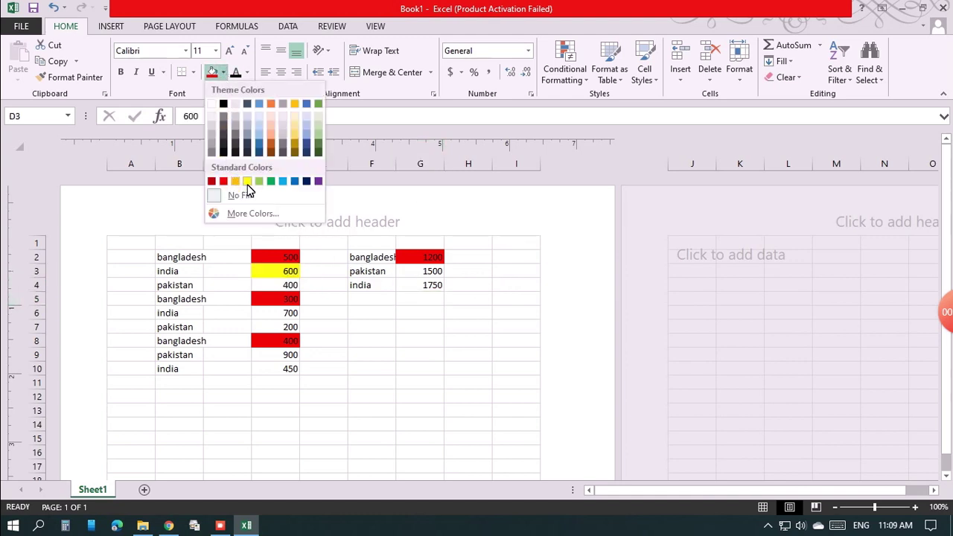
left_click(247, 181)
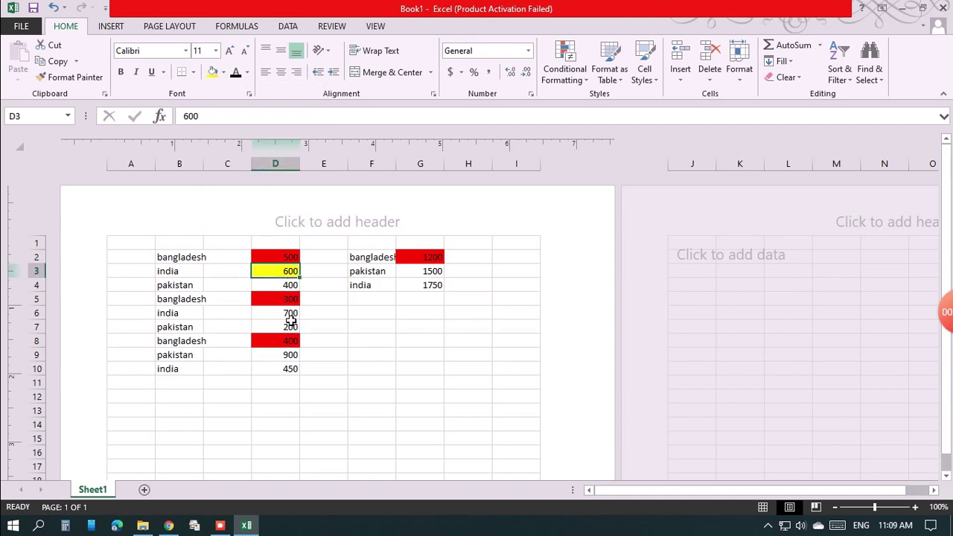
left_click(291, 317)
left_click(213, 73)
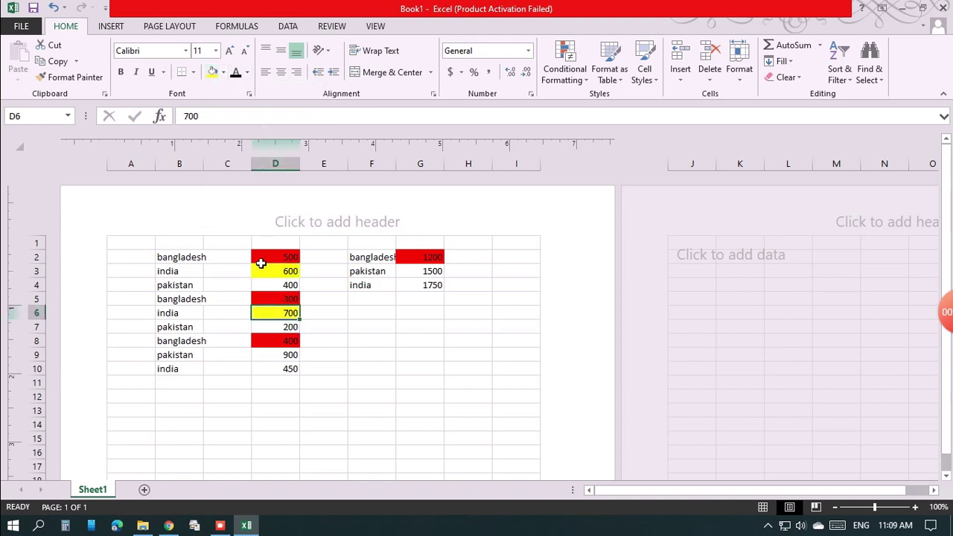
left_click(286, 373)
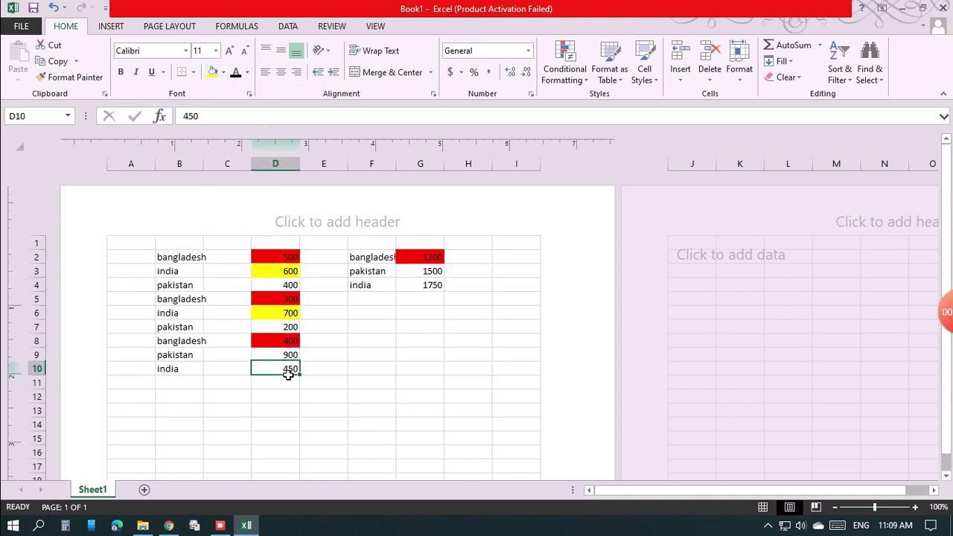
left_click(212, 72)
left_click(438, 290)
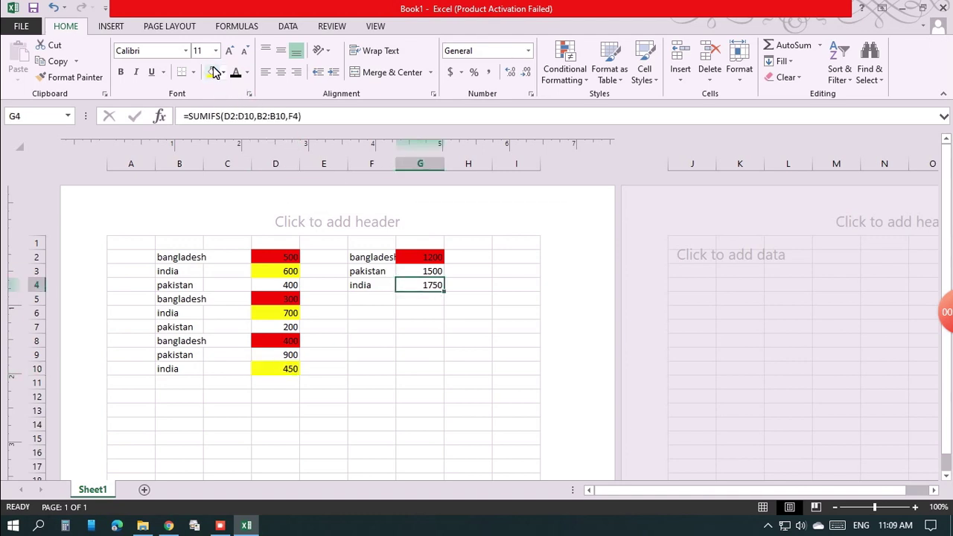
left_click(213, 72)
Step: Fill the pakistan cells D4, D7, D9 and total G3 green
left_click(298, 287)
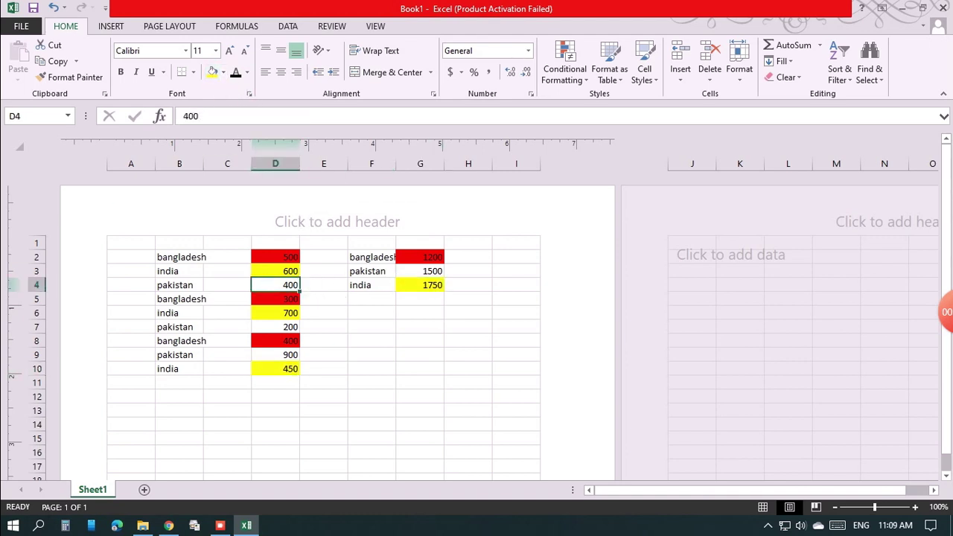
left_click(223, 72)
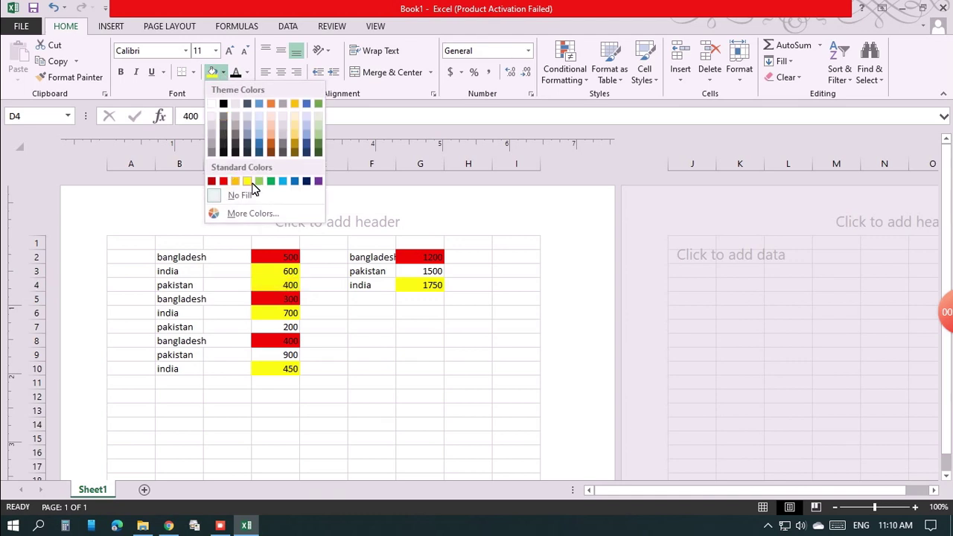
left_click(271, 182)
left_click(284, 330)
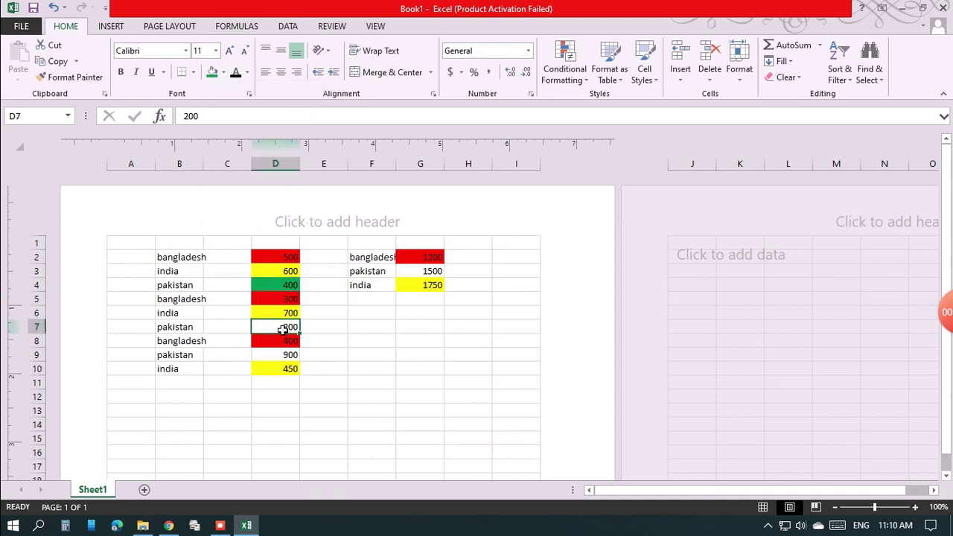
left_click(212, 73)
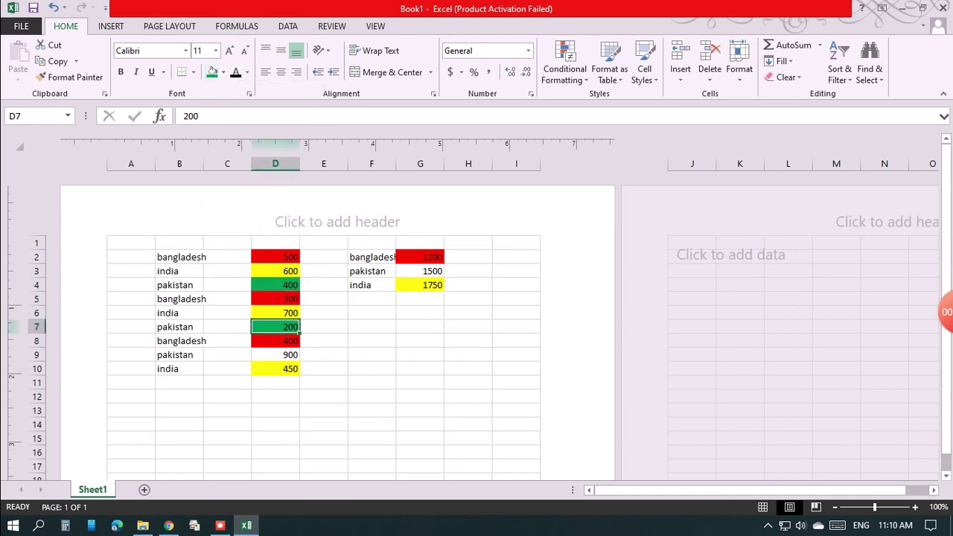
left_click(287, 356)
left_click(212, 73)
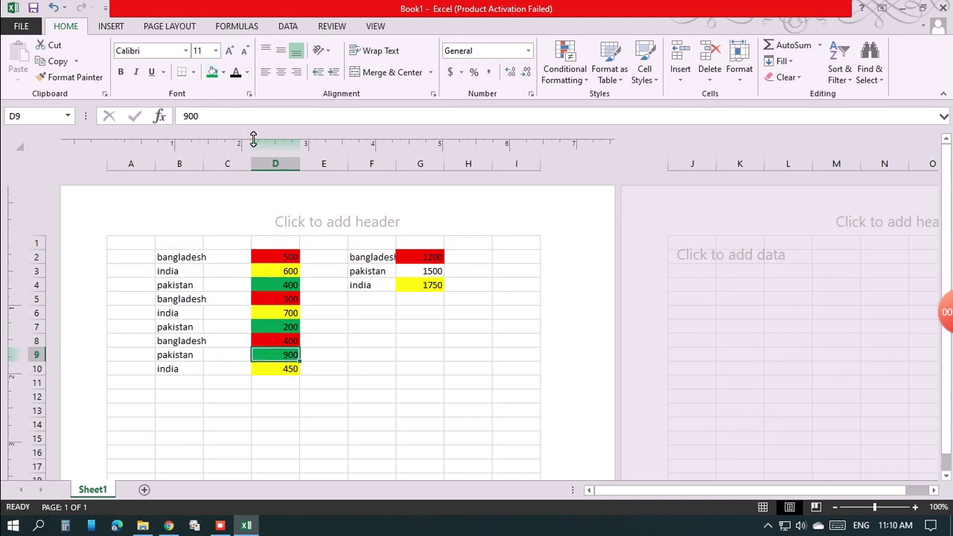
left_click(419, 274)
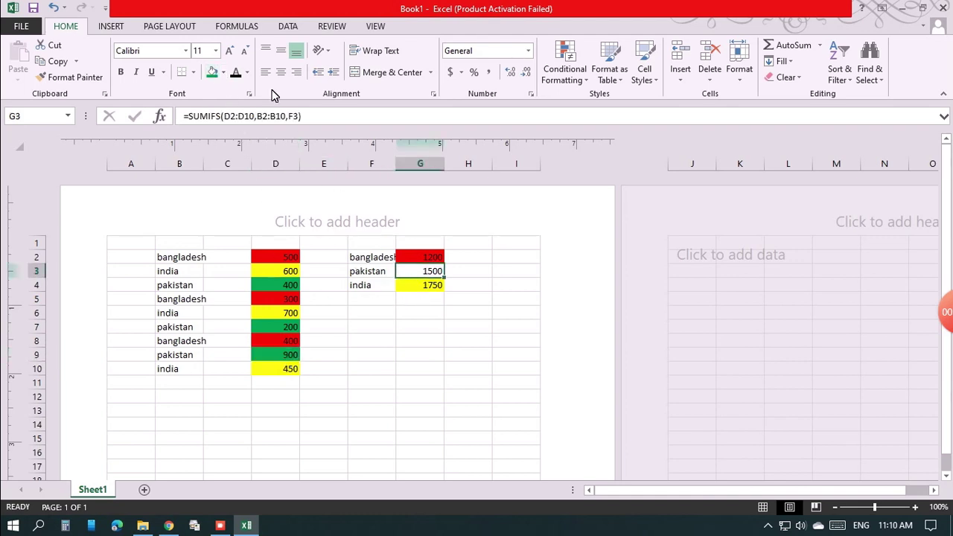
left_click(212, 72)
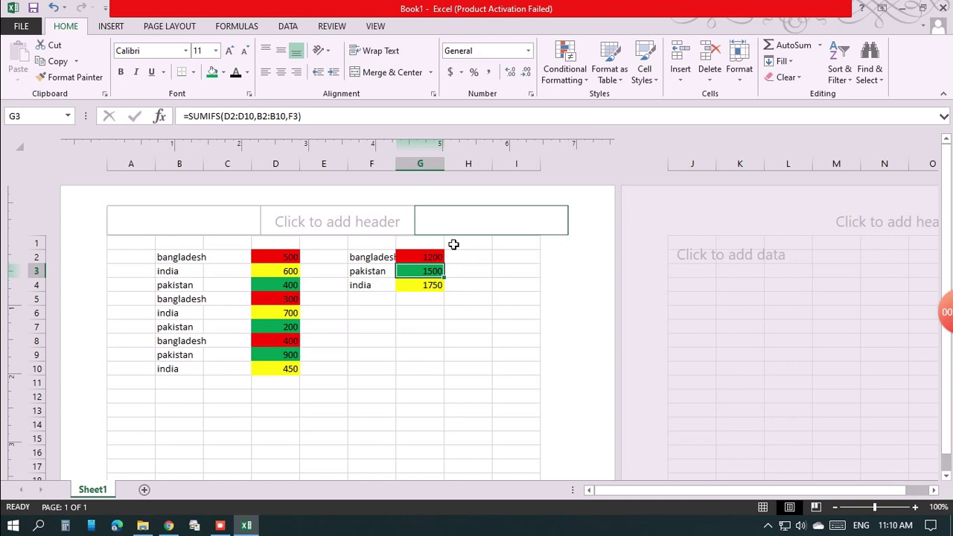
left_click(497, 276)
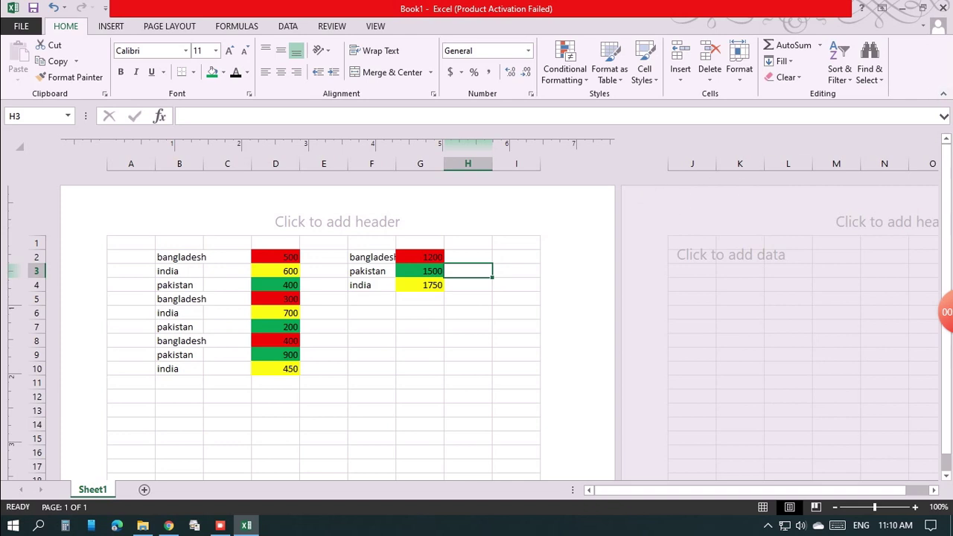
left_click(943, 9)
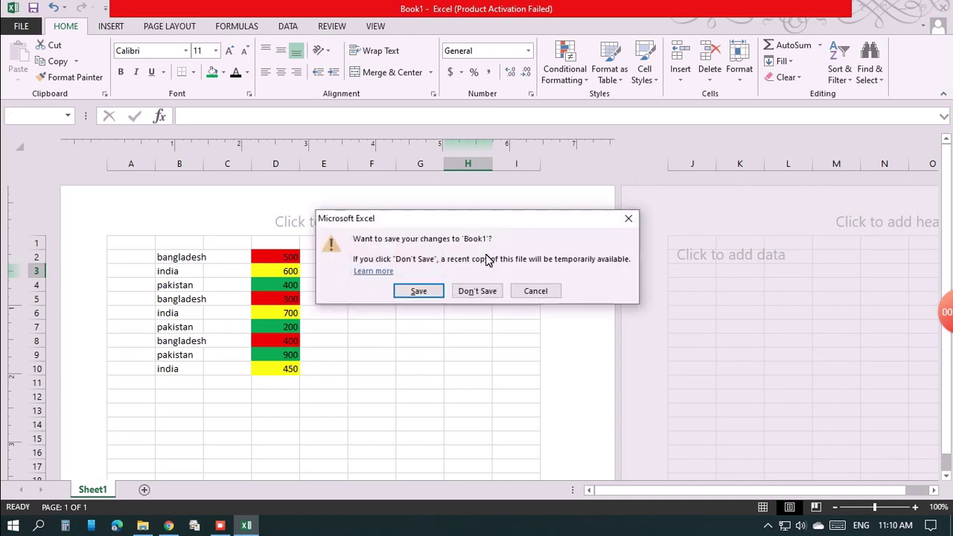
left_click(548, 294)
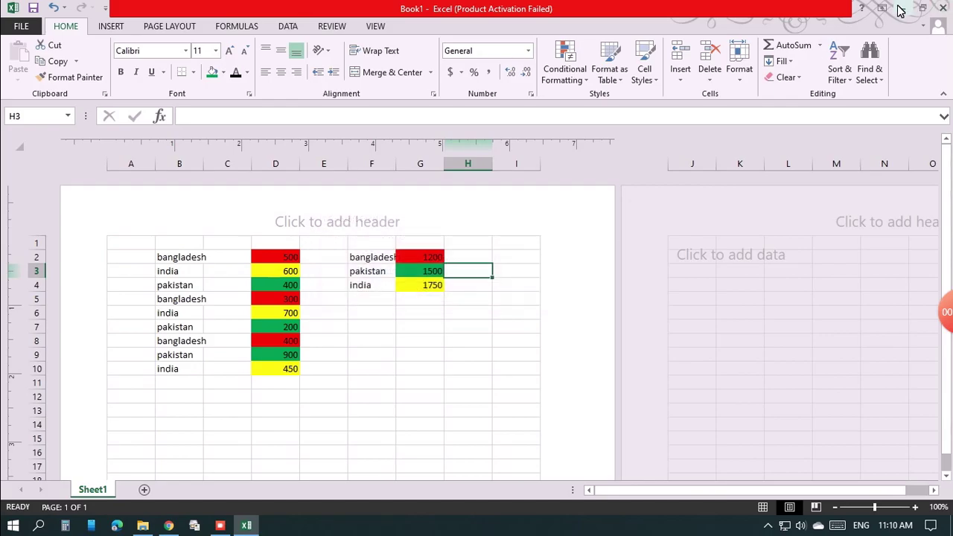